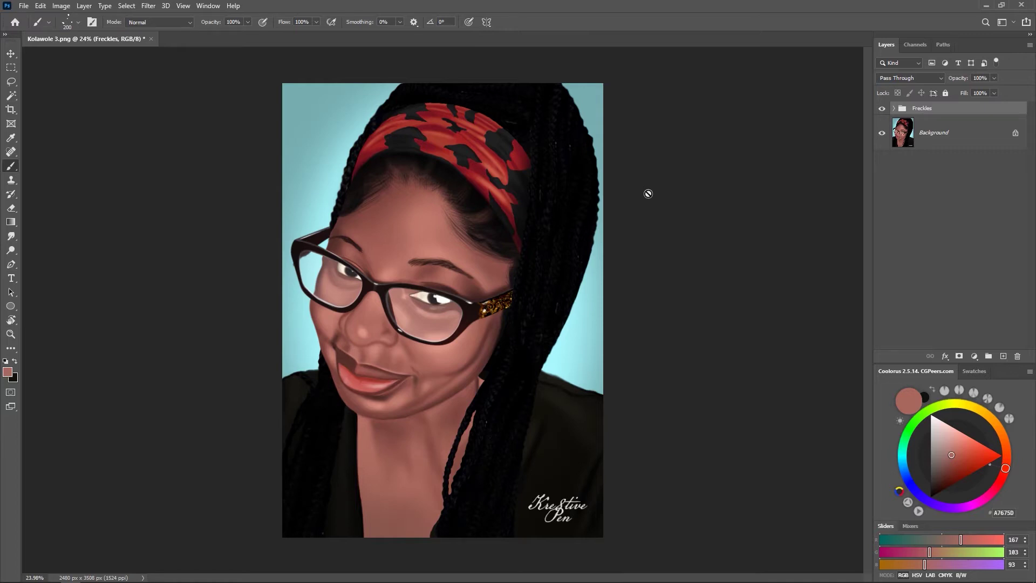
# Expand the Freckles group and examine the freckles on the cheeks and nose up close
pyautogui.click(893, 109)
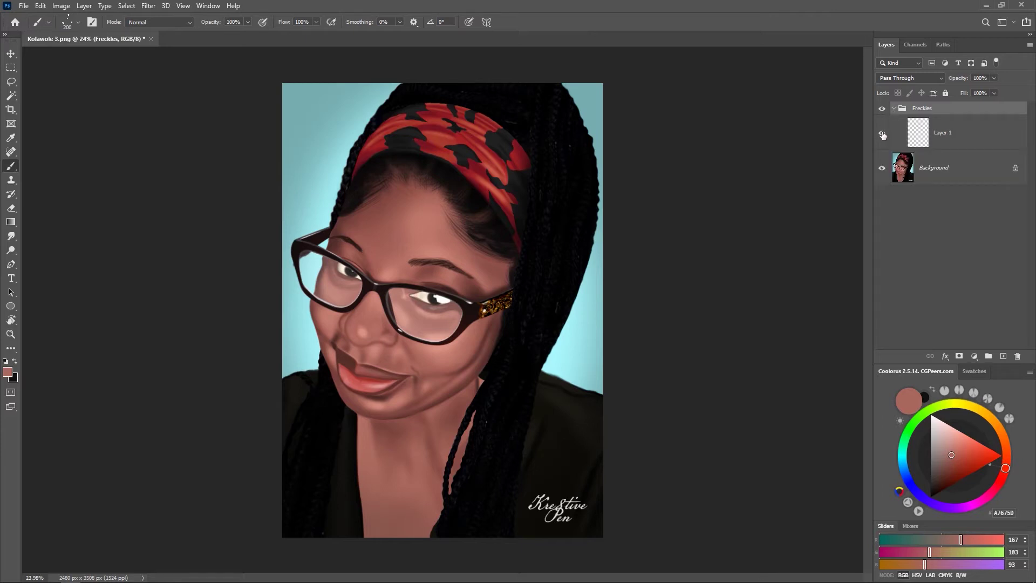
pyautogui.moveTo(468, 361); pyautogui.dragTo(515, 374)
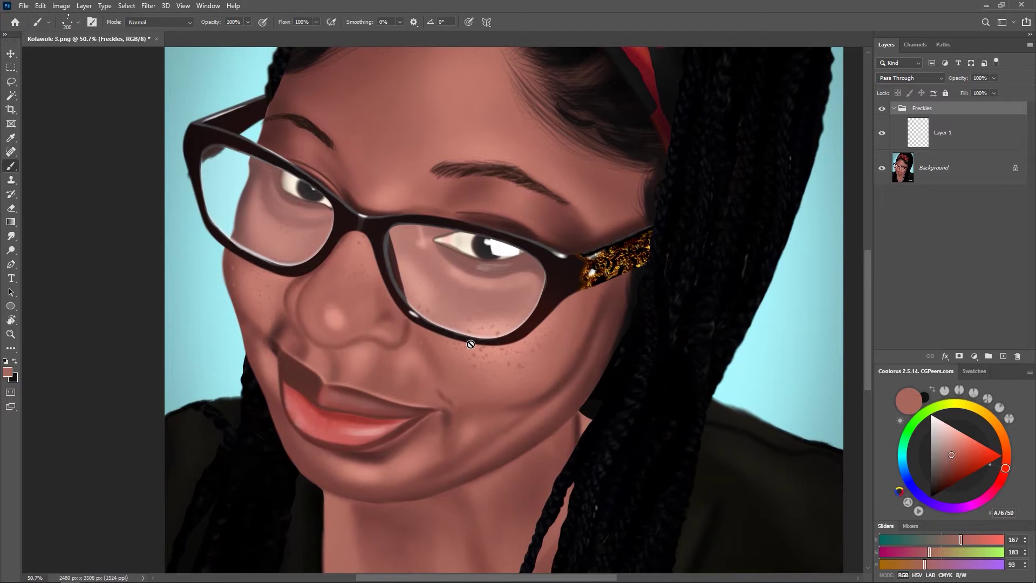
pyautogui.hotkey('ctrl', '0')
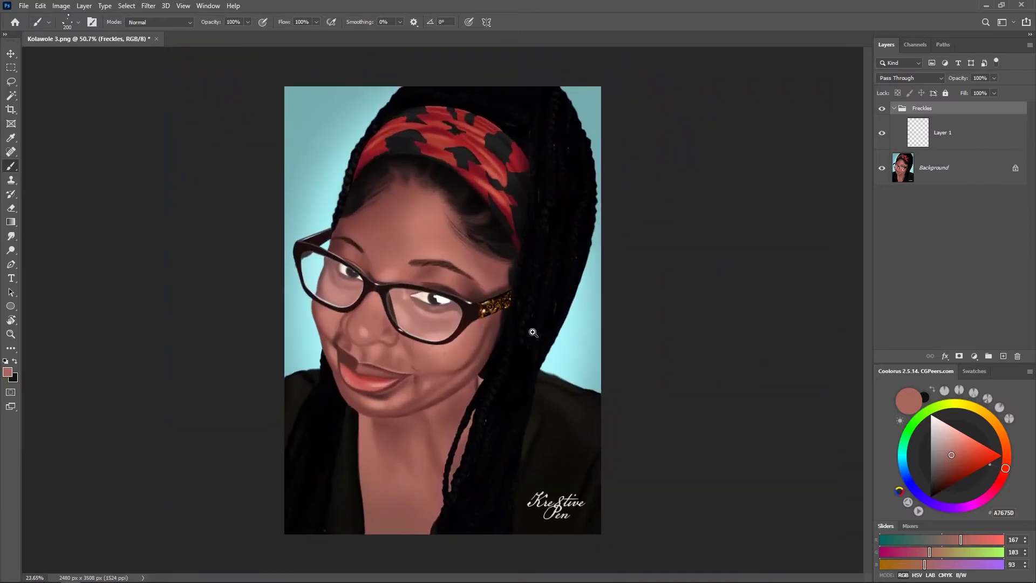
# Hide and collapse the Freckles group, and add a new empty layer above it
pyautogui.click(882, 109)
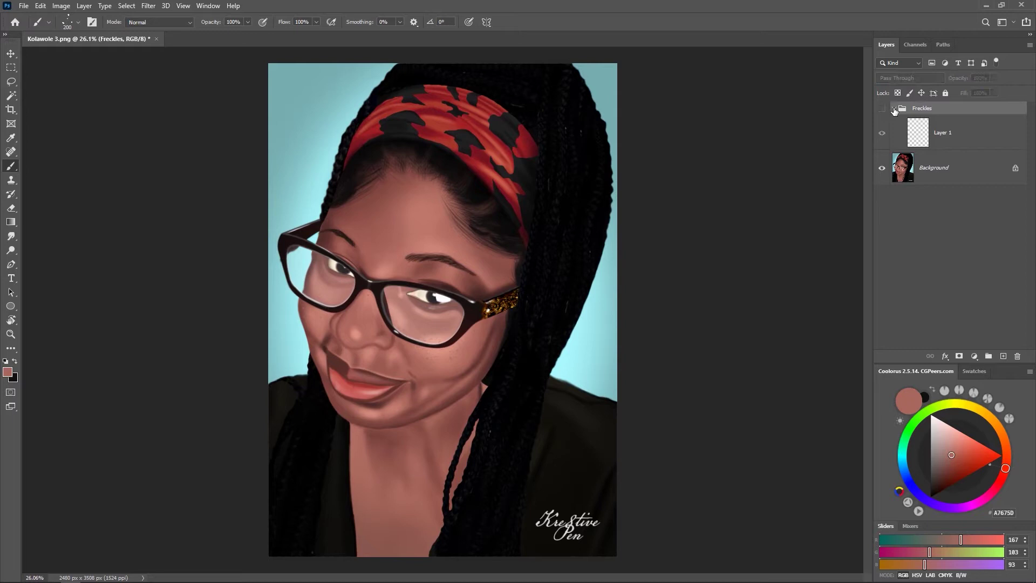
pyautogui.click(894, 109)
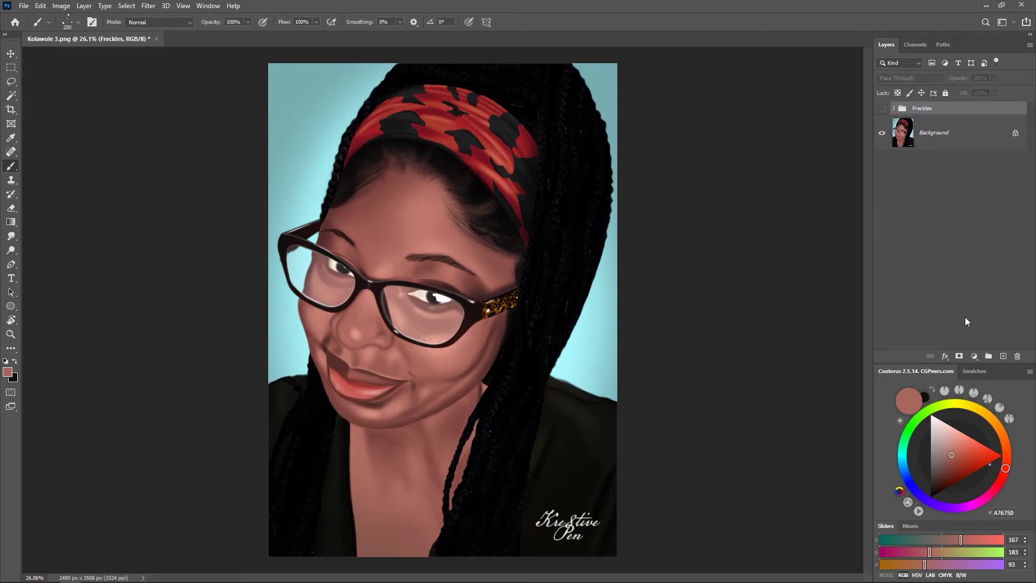
pyautogui.click(1004, 357)
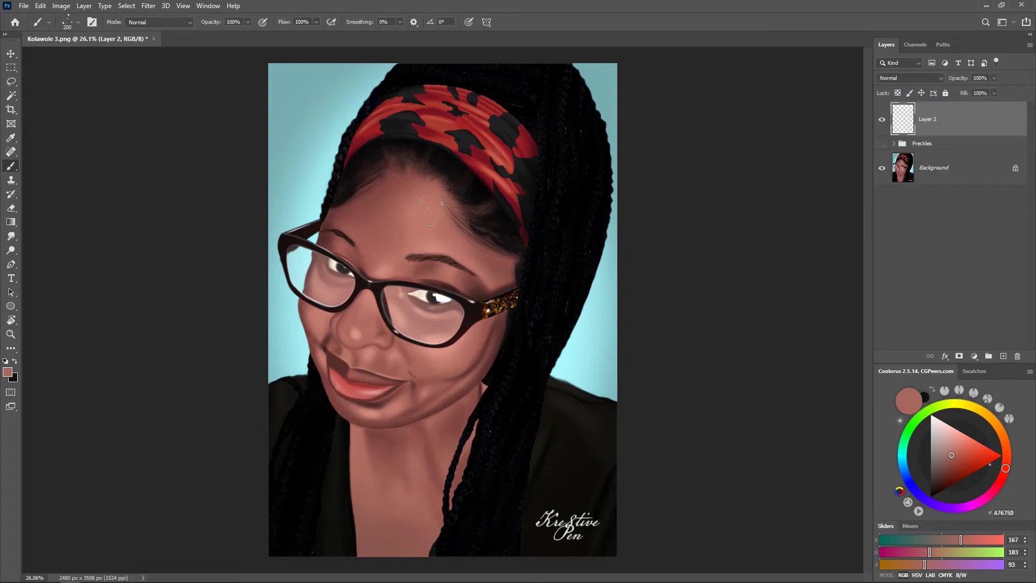
# Review the FreckleBrush3 preset's brush tip shape, Scattering, Transfer and Shape Dynamics settings
pyautogui.rightClick(423, 204)
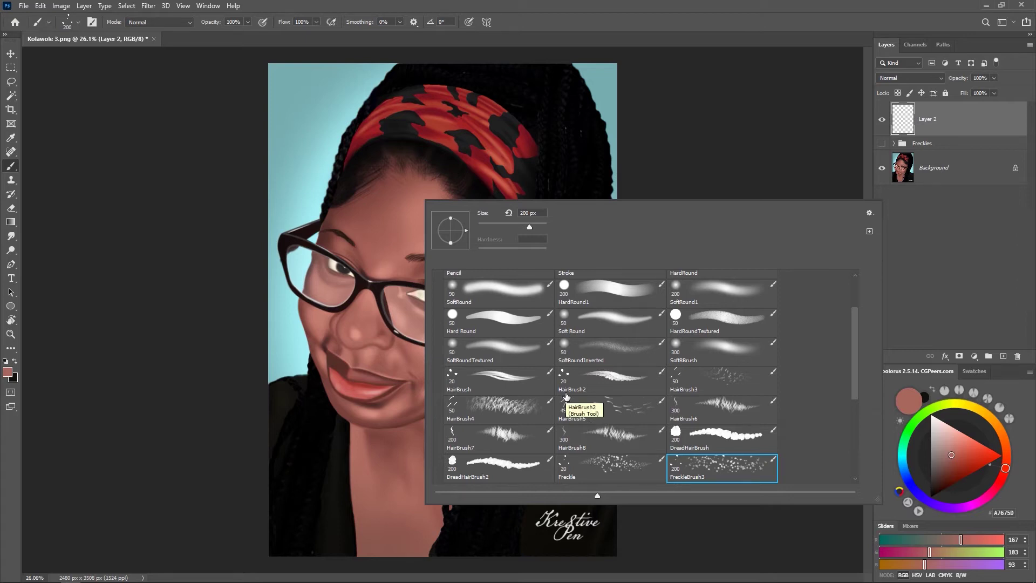
pyautogui.click(208, 6)
pyautogui.click(230, 104)
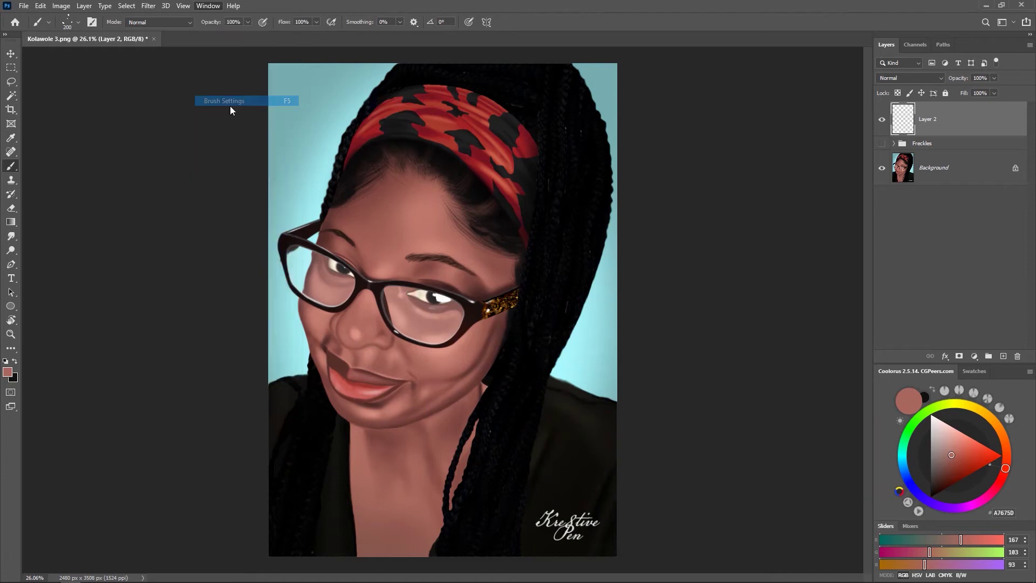
pyautogui.moveTo(468, 133); pyautogui.dragTo(676, 135)
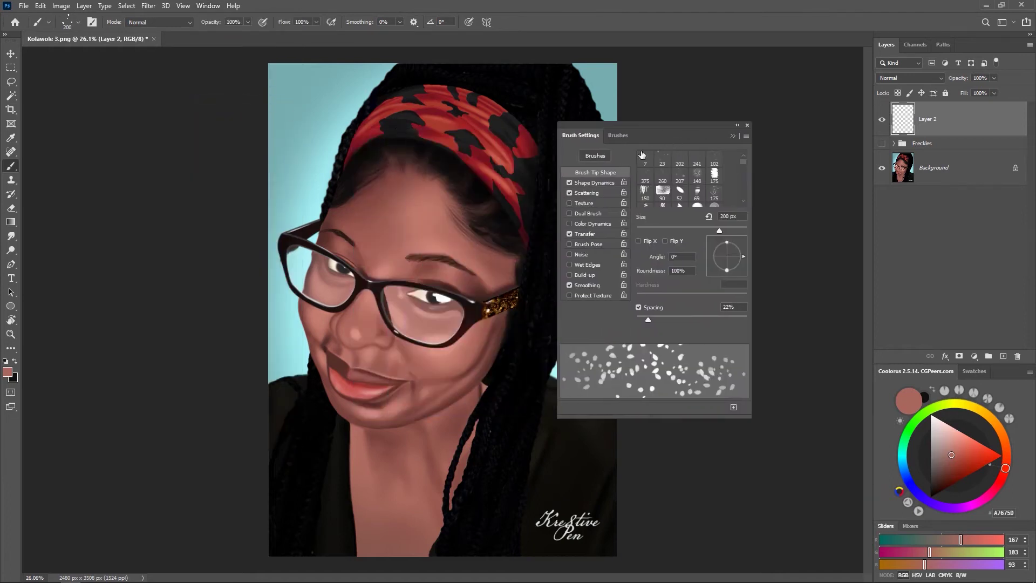
pyautogui.click(599, 193)
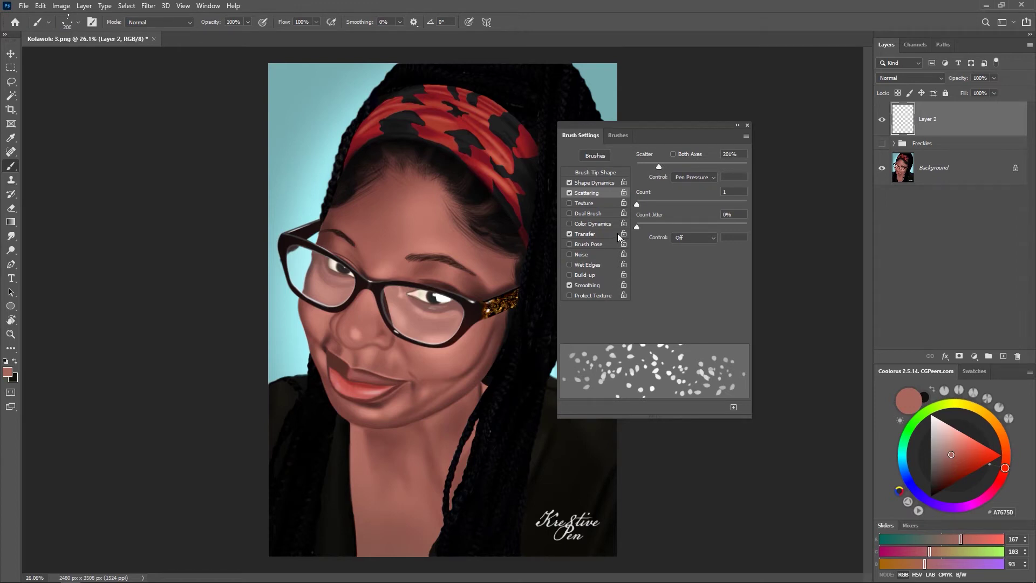
pyautogui.click(596, 236)
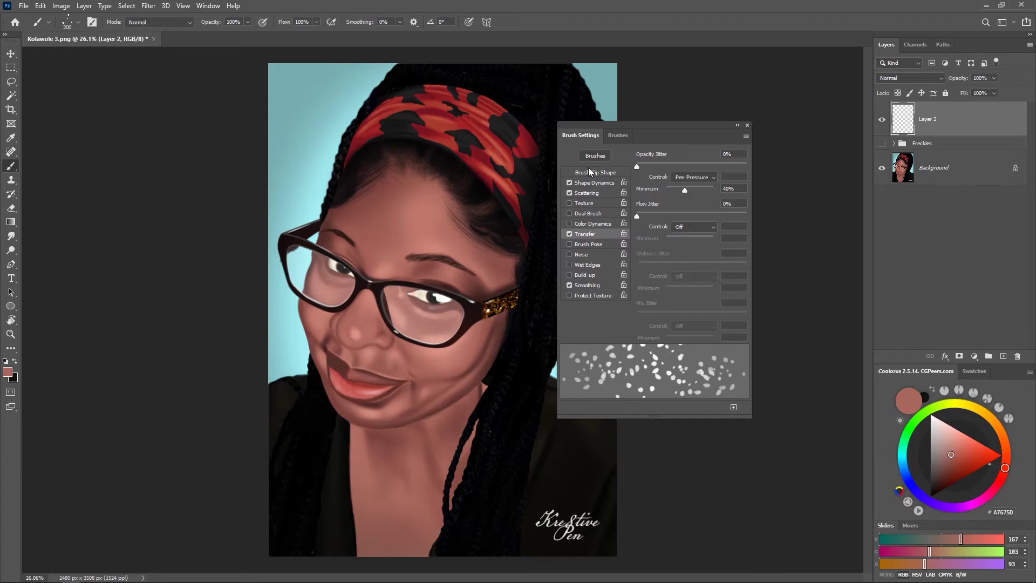
pyautogui.click(592, 192)
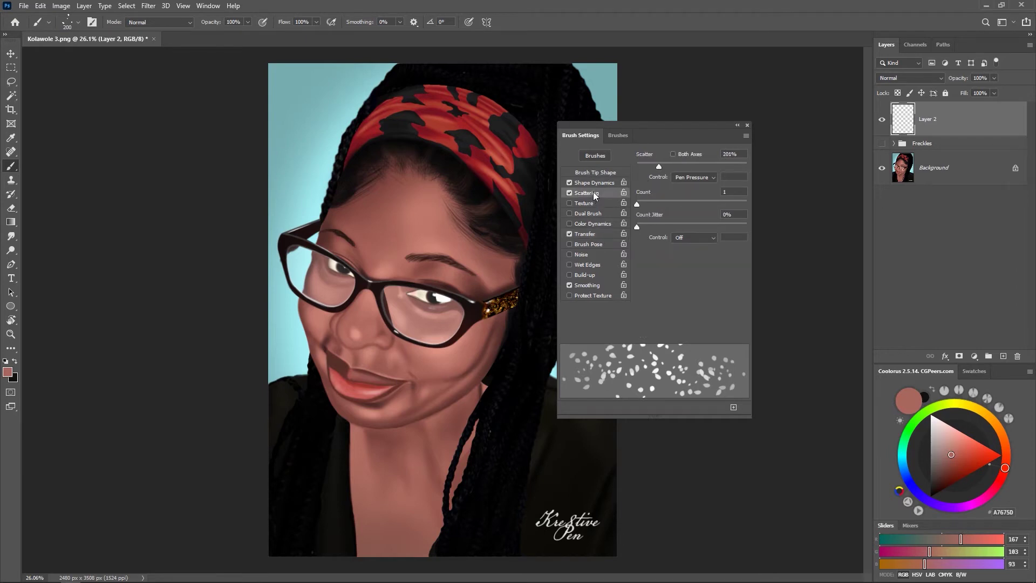
pyautogui.click(594, 183)
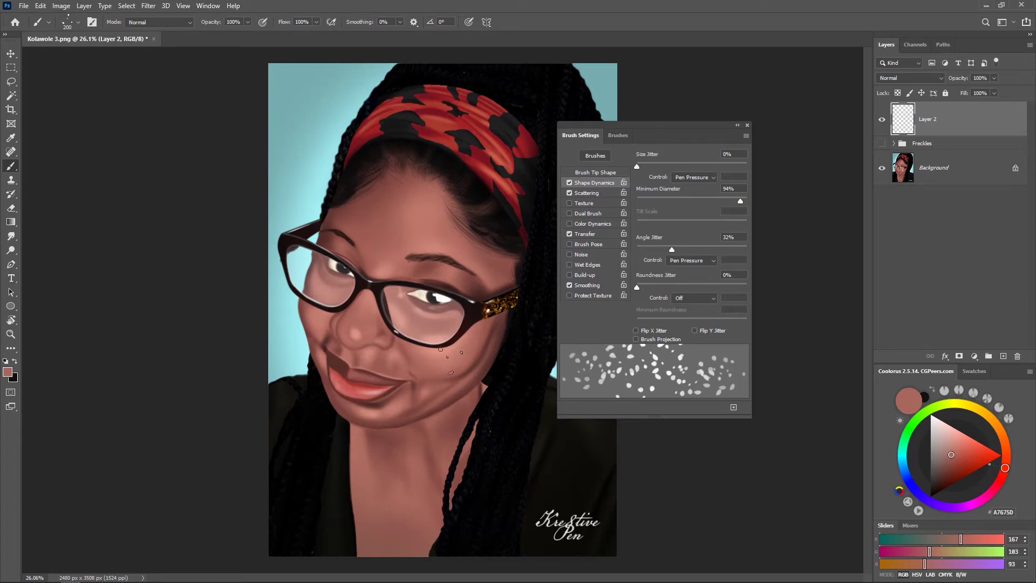
# Try out freckle strokes around the eye and cheek, undo them, and close the brush settings
pyautogui.moveTo(427, 346); pyautogui.dragTo(441, 349)
pyautogui.moveTo(430, 294); pyautogui.dragTo(446, 263)
pyautogui.hotkey('ctrl', 'z')
pyautogui.click(747, 125)
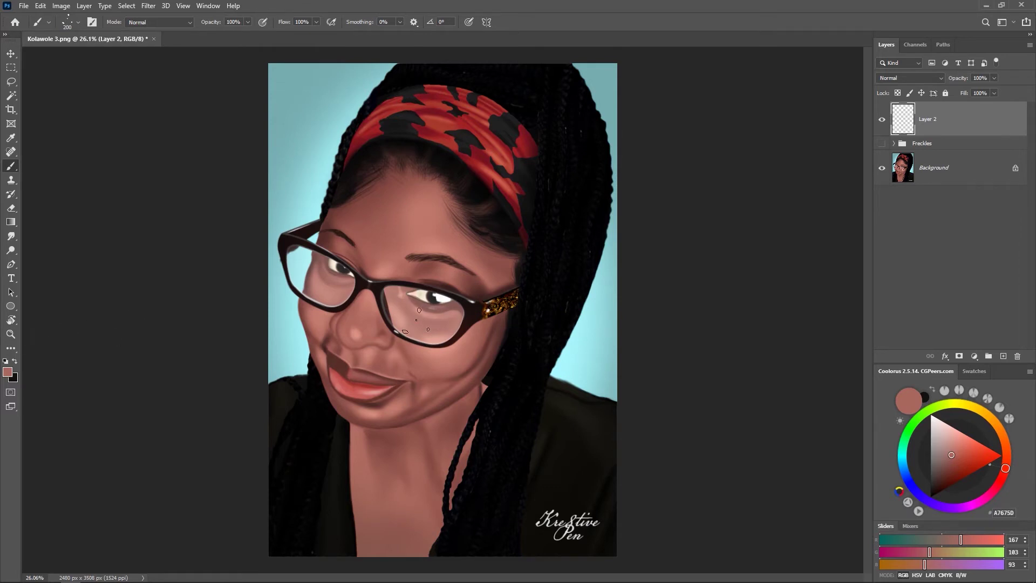
pyautogui.keyDown('alt'); pyautogui.click(462, 350); pyautogui.keyUp('alt')
pyautogui.moveTo(454, 357); pyautogui.dragTo(483, 341)
pyautogui.hotkey('ctrl', 'z')
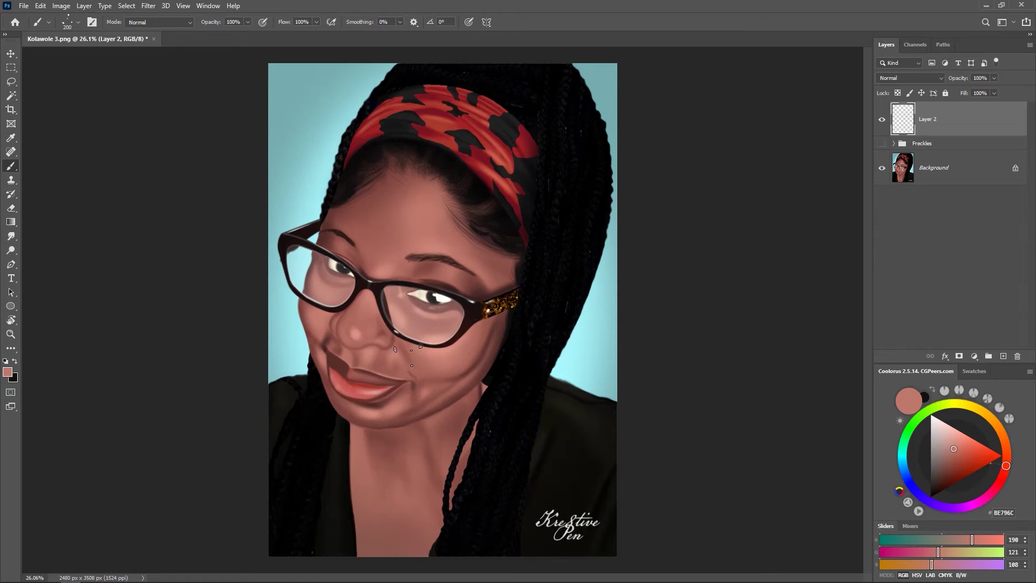
# Set the foreground color to hex a7675d
pyautogui.click(7, 371)
pyautogui.doubleClick(893, 239)
pyautogui.write('a7675d')
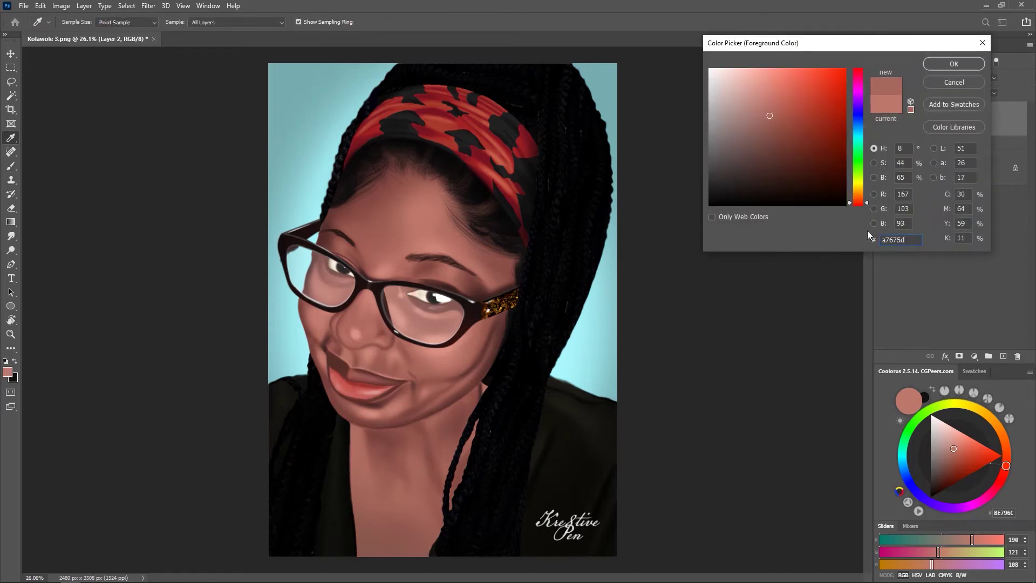
pyautogui.click(941, 64)
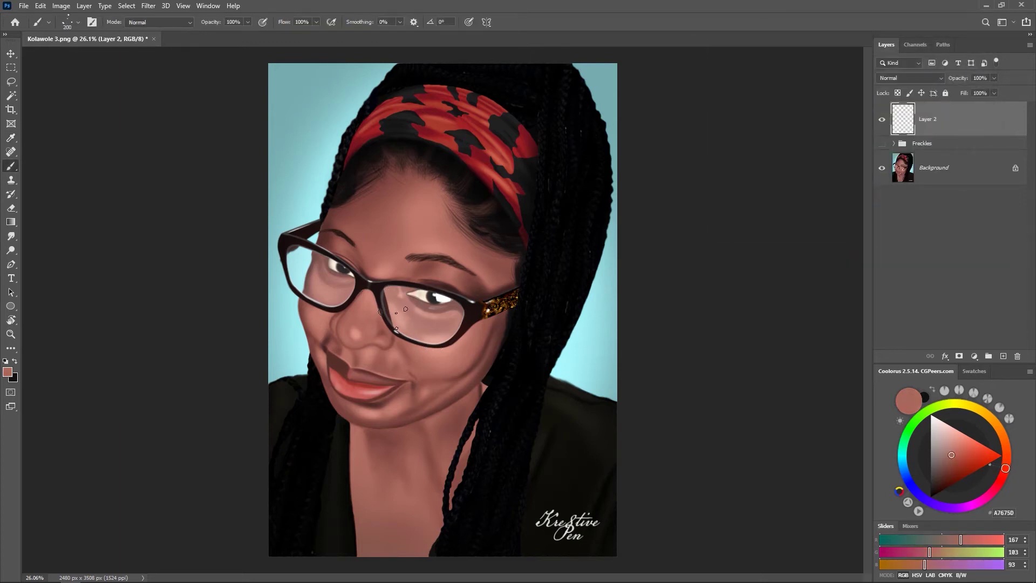
# Reduce the freckle brush to 150 px and paint freckles across both cheeks and the bridge of the nose
pyautogui.press('[')
pyautogui.press('[')
pyautogui.press('[')
pyautogui.press('[')
pyautogui.press('[')
pyautogui.click(435, 342)
pyautogui.hotkey('ctrl', 'z')
pyautogui.scroll(4, 384, 339)
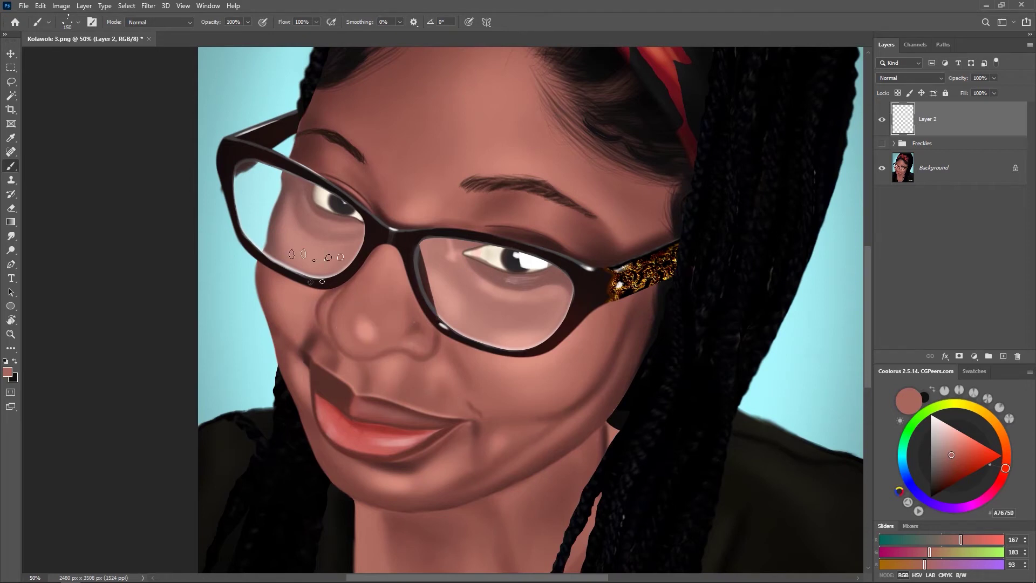
pyautogui.moveTo(289, 299)
pyautogui.mouseDown()
pyautogui.moveTo(301, 268)
pyautogui.moveTo(327, 261)
pyautogui.moveTo(434, 293)
pyautogui.moveTo(494, 332)
pyautogui.moveTo(521, 367)
pyautogui.moveTo(556, 370)
pyautogui.moveTo(573, 352)
pyautogui.moveTo(534, 347)
pyautogui.moveTo(522, 374)
pyautogui.moveTo(466, 340)
pyautogui.moveTo(480, 321)
pyautogui.moveTo(556, 341)
pyautogui.mouseUp()
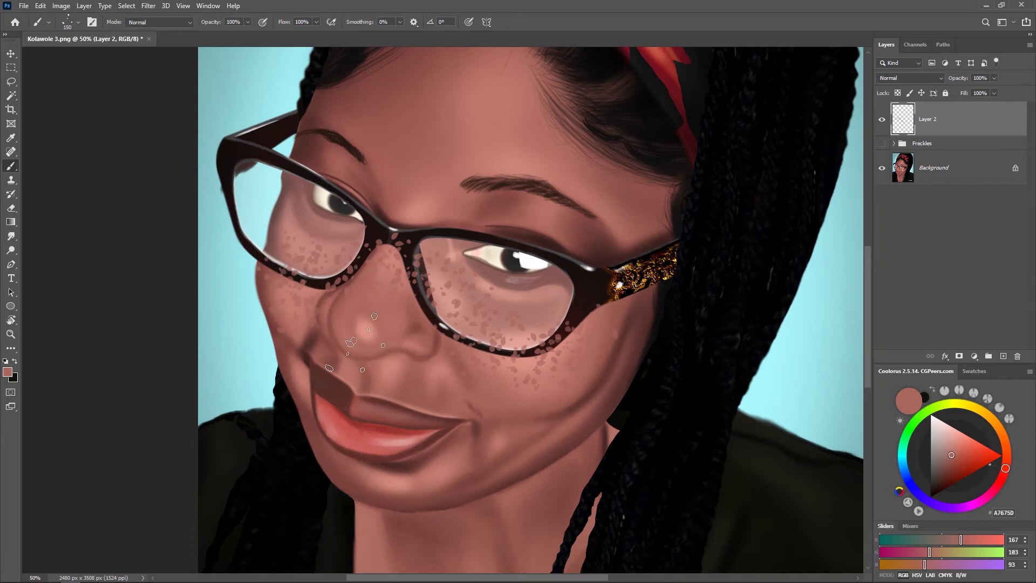
pyautogui.moveTo(546, 355)
pyautogui.mouseDown()
pyautogui.moveTo(535, 352)
pyautogui.moveTo(574, 360)
pyautogui.mouseUp()
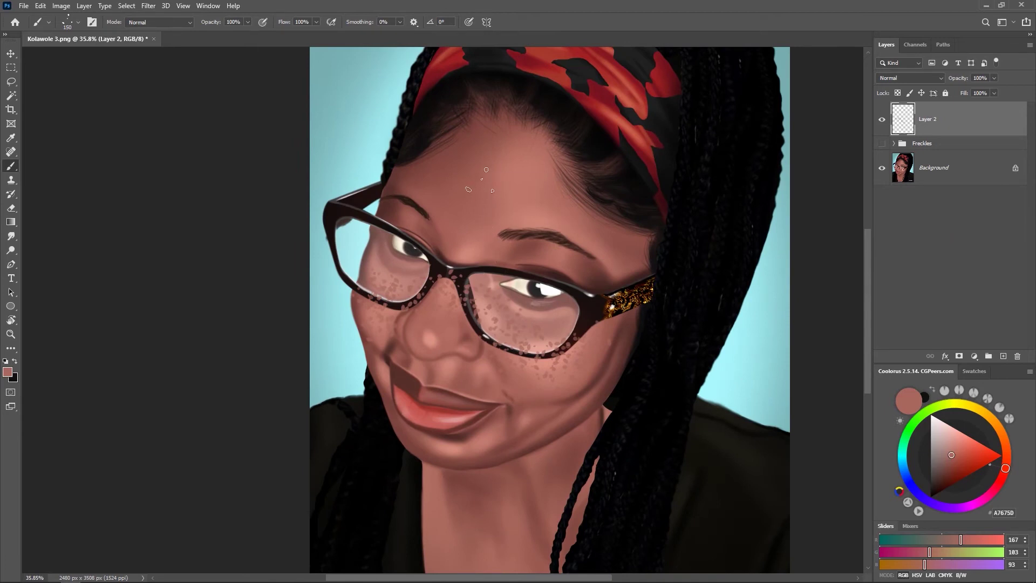
# Switch to the SoftEraser brush preset
pyautogui.rightClick(482, 180)
pyautogui.scroll(-1, 917, 360)
pyautogui.moveTo(917, 361); pyautogui.dragTo(919, 386)
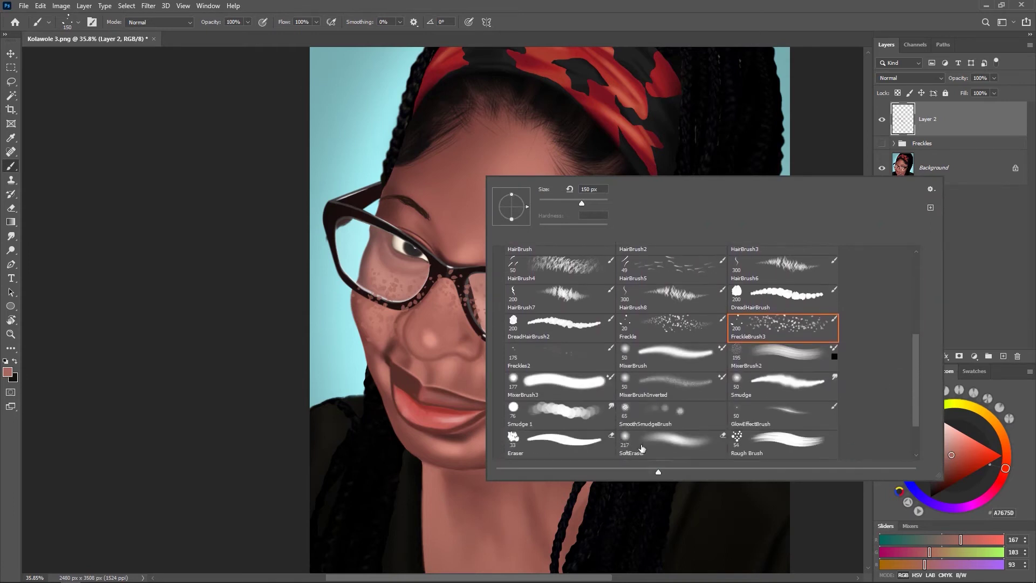
pyautogui.click(670, 449)
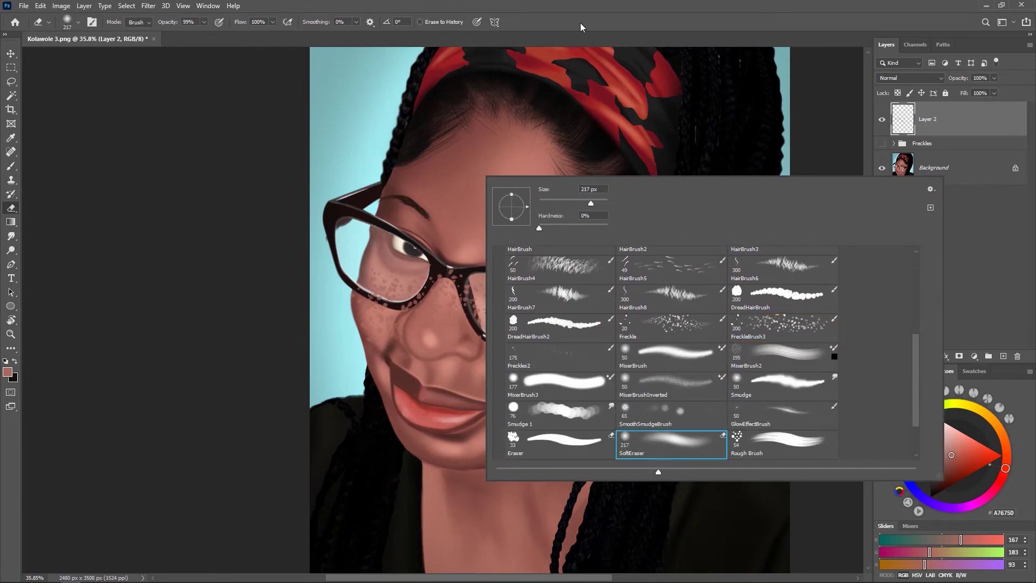
pyautogui.click(546, 60)
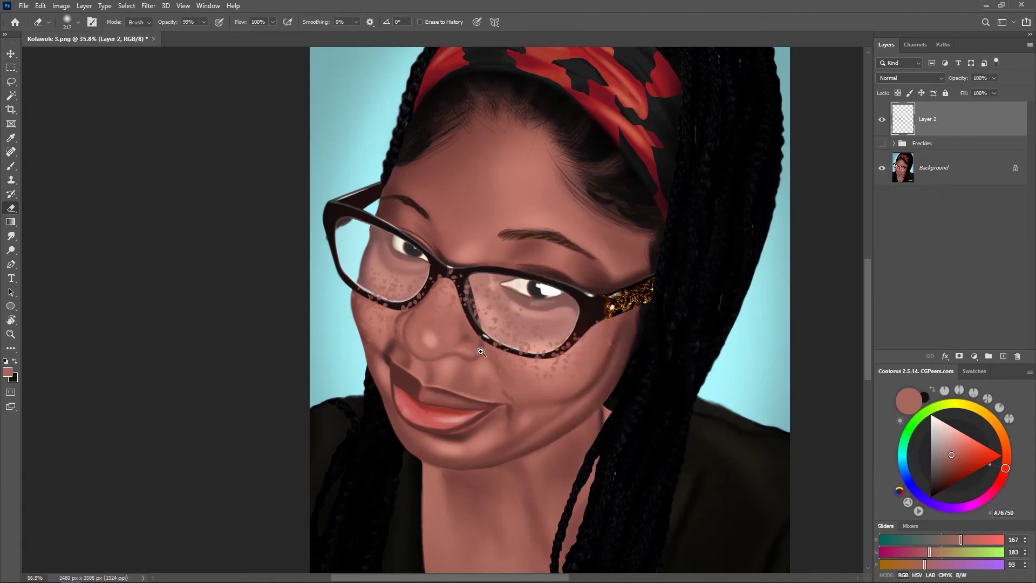
# Erase the freckles that overlap the bridge of the glasses frame
pyautogui.moveTo(454, 350); pyautogui.dragTo(488, 337)
pyautogui.moveTo(485, 296)
pyautogui.mouseDown()
pyautogui.moveTo(459, 378)
pyautogui.moveTo(479, 302)
pyautogui.moveTo(462, 302)
pyautogui.mouseUp()
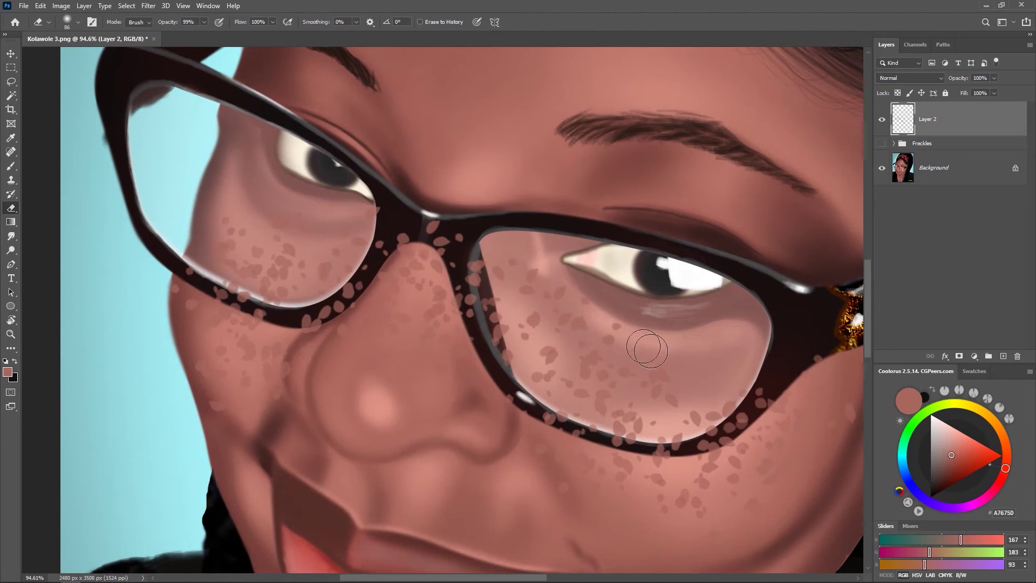
pyautogui.moveTo(656, 353); pyautogui.dragTo(560, 314)
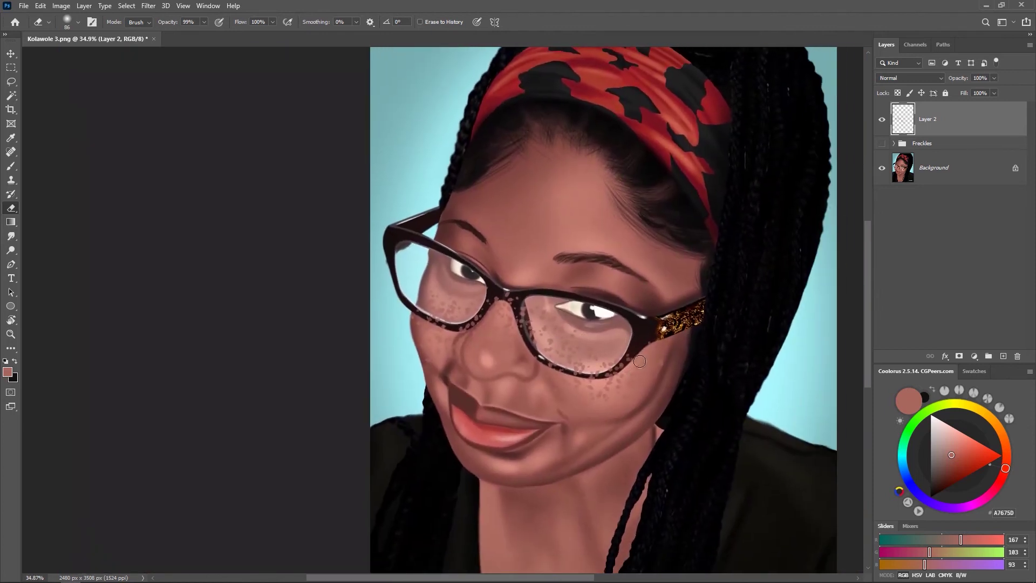
pyautogui.moveTo(502, 335); pyautogui.dragTo(522, 334)
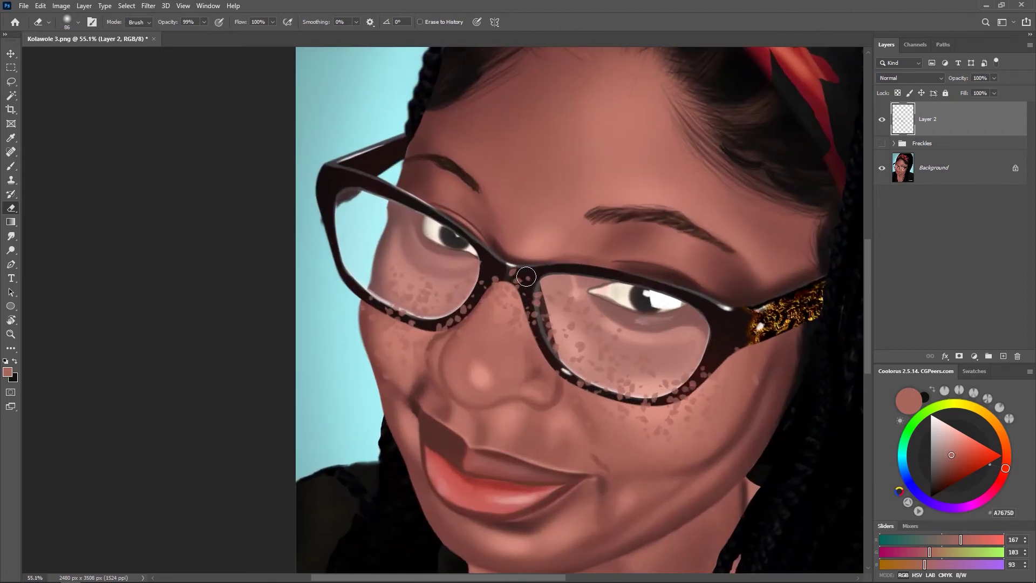
pyautogui.moveTo(525, 277); pyautogui.dragTo(517, 280)
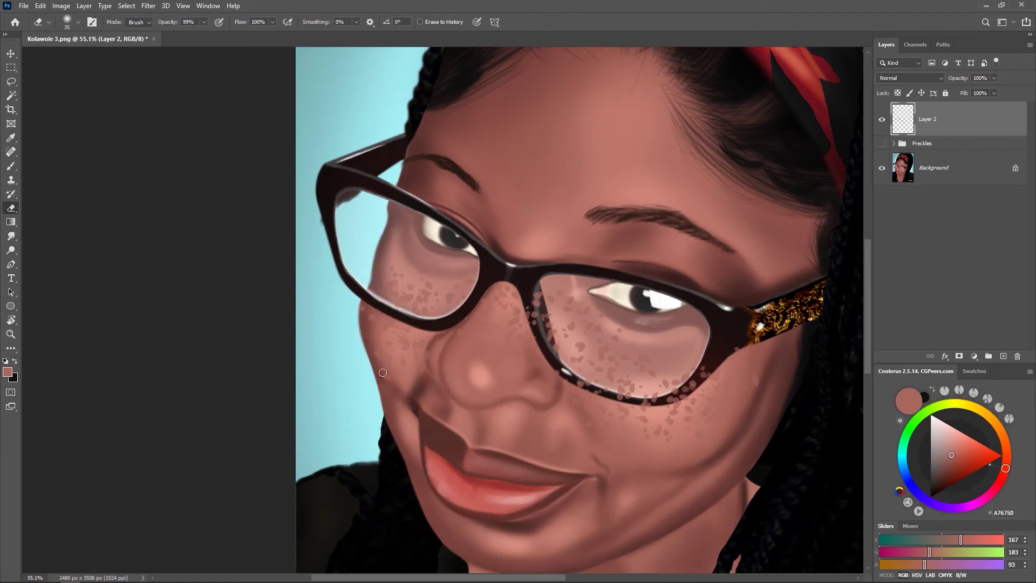
# Erase the freckles overlapping the glasses frame and soften those on the nose and the cheek behind the smaller lens
pyautogui.moveTo(385, 382); pyautogui.dragTo(396, 382)
pyautogui.moveTo(404, 273)
pyautogui.mouseDown()
pyautogui.moveTo(421, 273)
pyautogui.moveTo(411, 255)
pyautogui.mouseUp()
pyautogui.moveTo(415, 288)
pyautogui.mouseDown()
pyautogui.moveTo(452, 290)
pyautogui.moveTo(404, 276)
pyautogui.moveTo(411, 289)
pyautogui.moveTo(420, 281)
pyautogui.moveTo(403, 283)
pyautogui.moveTo(439, 288)
pyautogui.moveTo(404, 266)
pyautogui.moveTo(416, 288)
pyautogui.moveTo(435, 285)
pyautogui.mouseUp()
pyautogui.moveTo(525, 300); pyautogui.dragTo(453, 315)
pyautogui.keyDown('alt'); pyautogui.rightClick(514, 312); pyautogui.keyUp('alt')
pyautogui.keyDown('alt'); pyautogui.rightClick(449, 353); pyautogui.keyUp('alt')
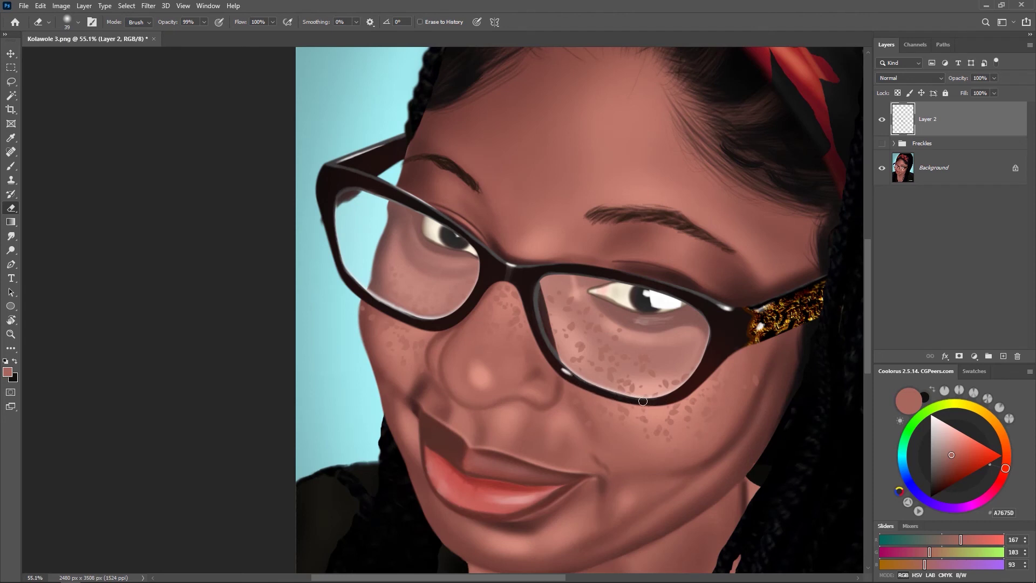
# Fade the freckles behind the larger lens and on the cheek below it with the soft eraser
pyautogui.moveTo(609, 332)
pyautogui.mouseDown()
pyautogui.moveTo(642, 334)
pyautogui.moveTo(626, 332)
pyautogui.mouseUp()
pyautogui.moveTo(571, 300)
pyautogui.mouseDown()
pyautogui.moveTo(602, 318)
pyautogui.moveTo(574, 330)
pyautogui.moveTo(577, 343)
pyautogui.moveTo(649, 376)
pyautogui.moveTo(628, 377)
pyautogui.moveTo(687, 355)
pyautogui.moveTo(646, 366)
pyautogui.moveTo(570, 294)
pyautogui.moveTo(613, 333)
pyautogui.moveTo(605, 327)
pyautogui.moveTo(646, 346)
pyautogui.moveTo(650, 362)
pyautogui.moveTo(585, 335)
pyautogui.moveTo(591, 344)
pyautogui.moveTo(743, 394)
pyautogui.moveTo(762, 380)
pyautogui.mouseUp()
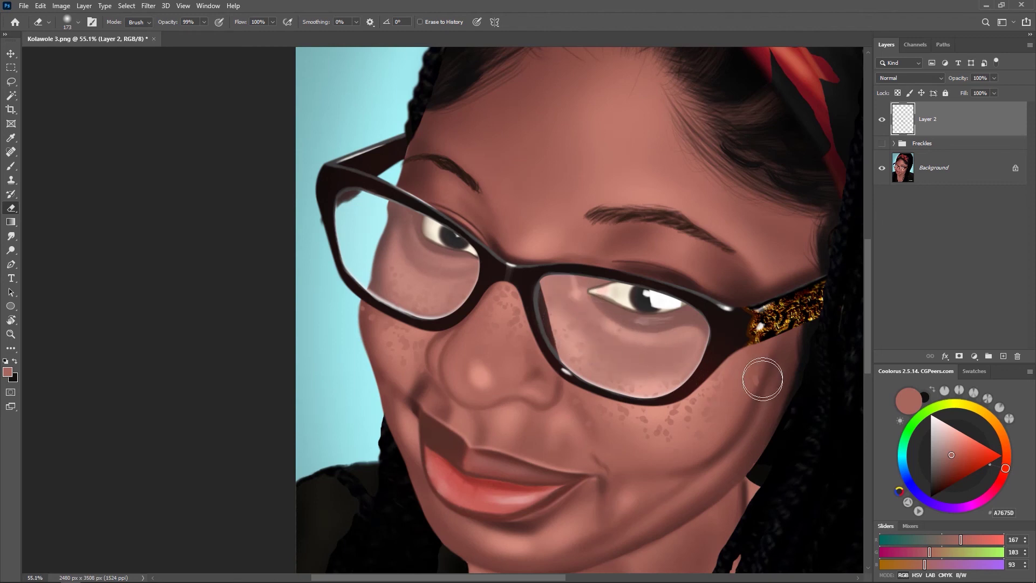
pyautogui.moveTo(574, 433); pyautogui.dragTo(557, 433)
pyautogui.moveTo(633, 394); pyautogui.dragTo(635, 388)
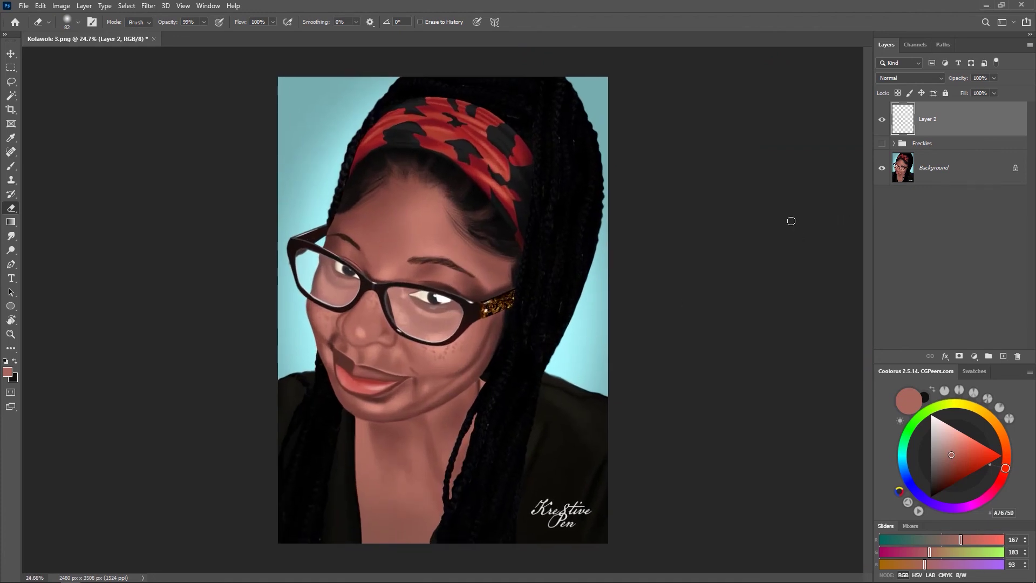
# Lower the opacity of Layer 2 to 78% and check how the freckles blend with the face
pyautogui.moveTo(957, 81); pyautogui.dragTo(954, 82)
pyautogui.moveTo(412, 409)
pyautogui.mouseDown()
pyautogui.moveTo(487, 421)
pyautogui.moveTo(469, 373)
pyautogui.mouseUp()
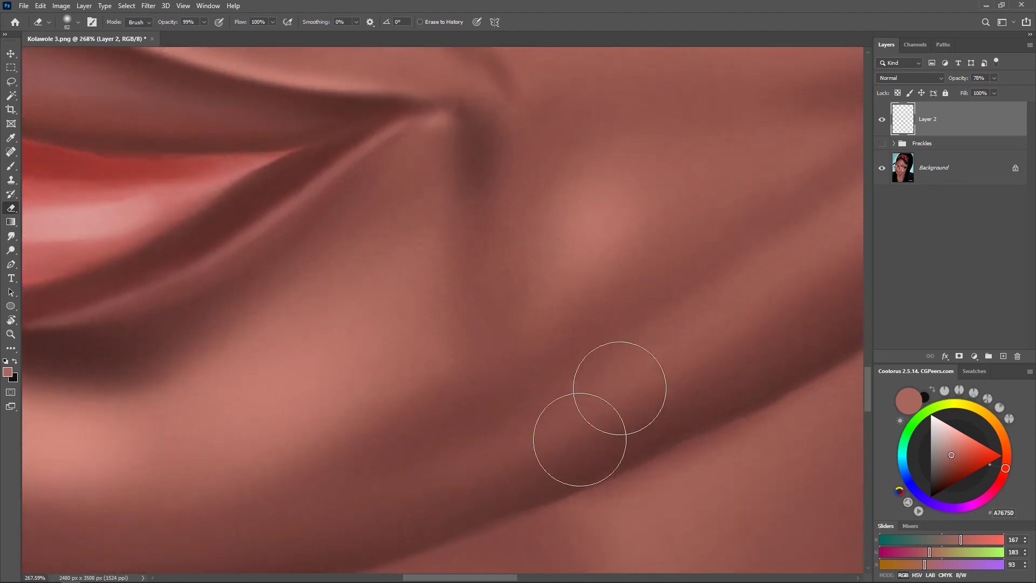
pyautogui.moveTo(628, 286); pyautogui.dragTo(554, 278)
pyautogui.moveTo(599, 245); pyautogui.dragTo(606, 239)
pyautogui.scroll(-3, 605, 239)
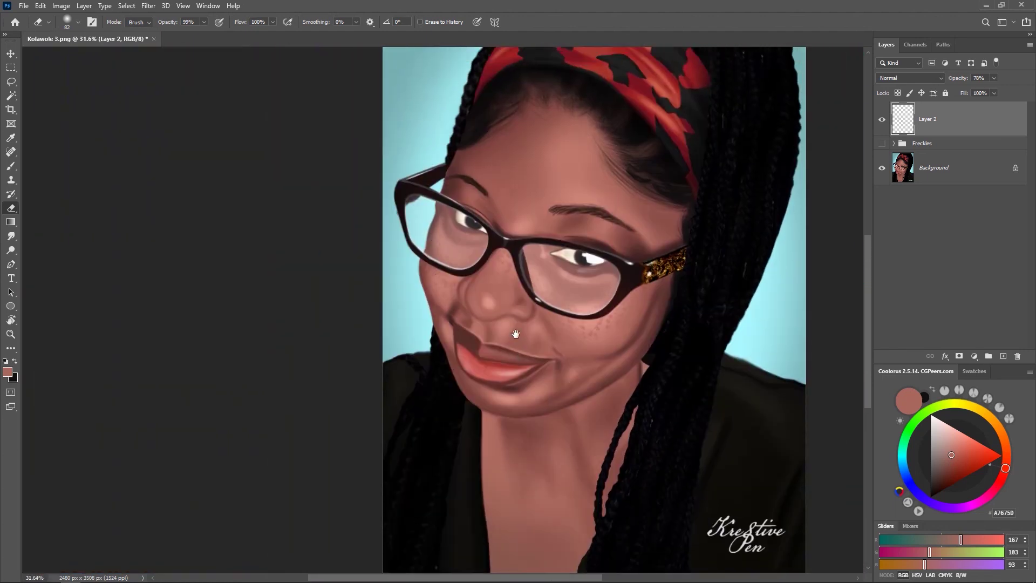
pyautogui.scroll(2, 506, 341)
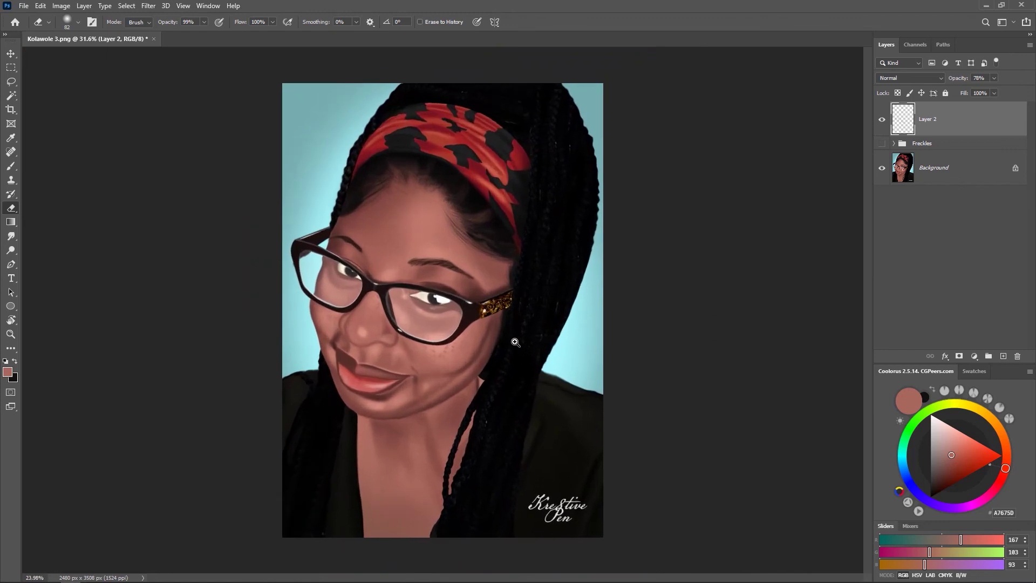